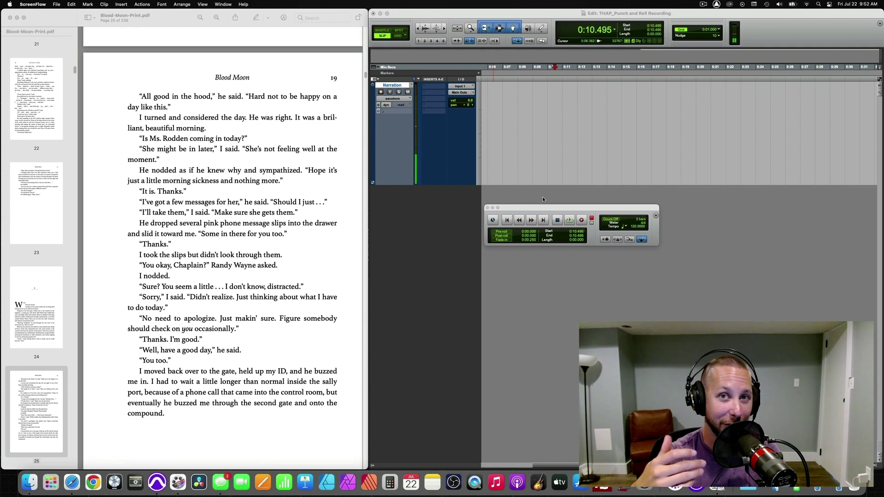
# Step: Enable pre-roll in the Transport window and set its length to 3 seconds
pyautogui.click(542, 208)
pyautogui.press('Return')
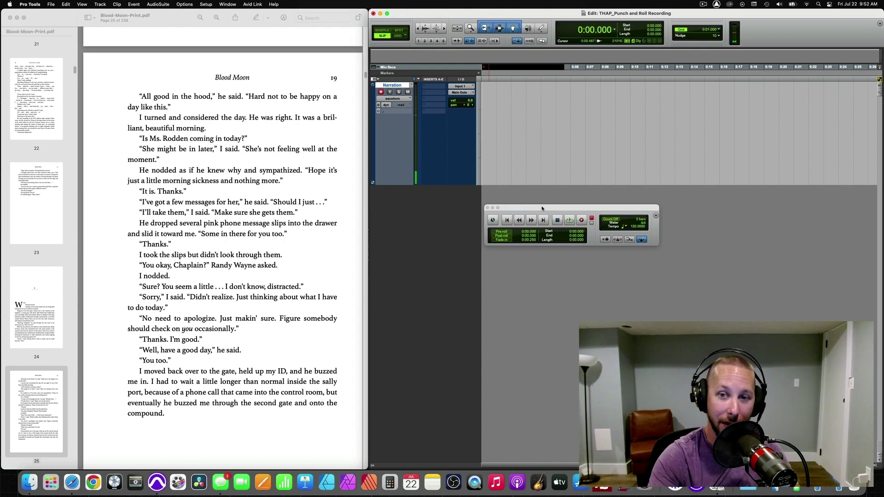
pyautogui.moveTo(542, 208); pyautogui.dragTo(564, 200)
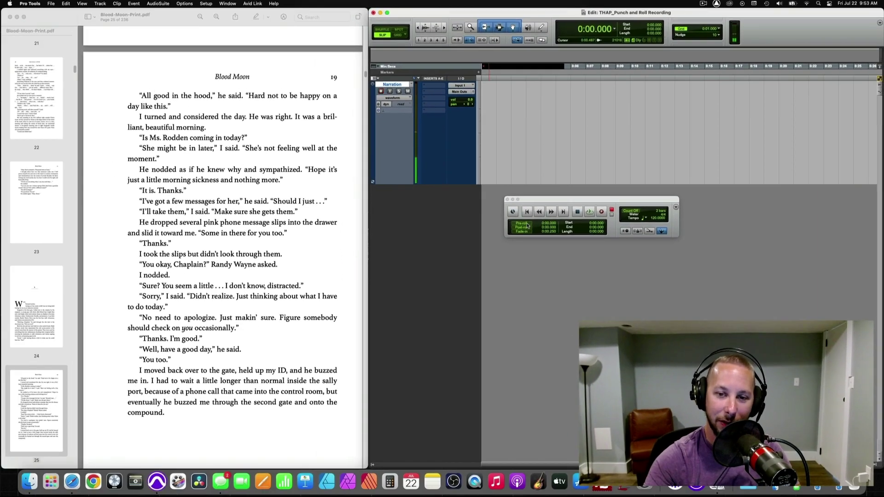
pyautogui.click(527, 224)
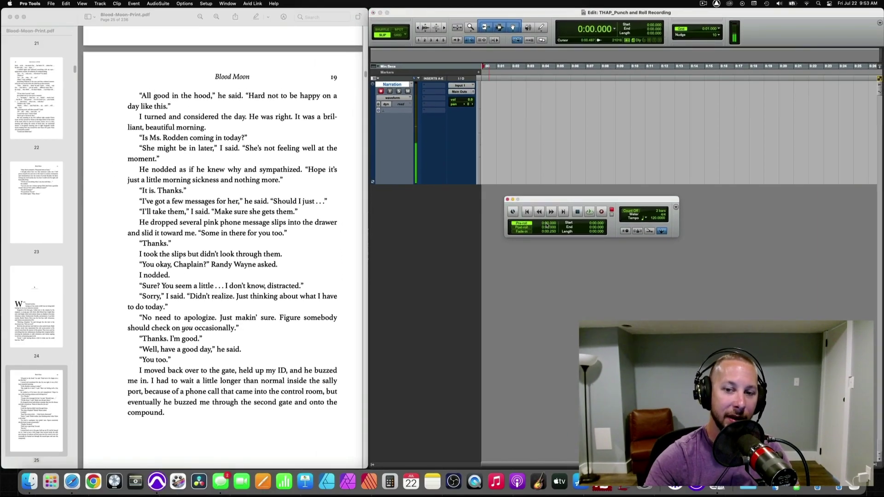
pyautogui.click(546, 224)
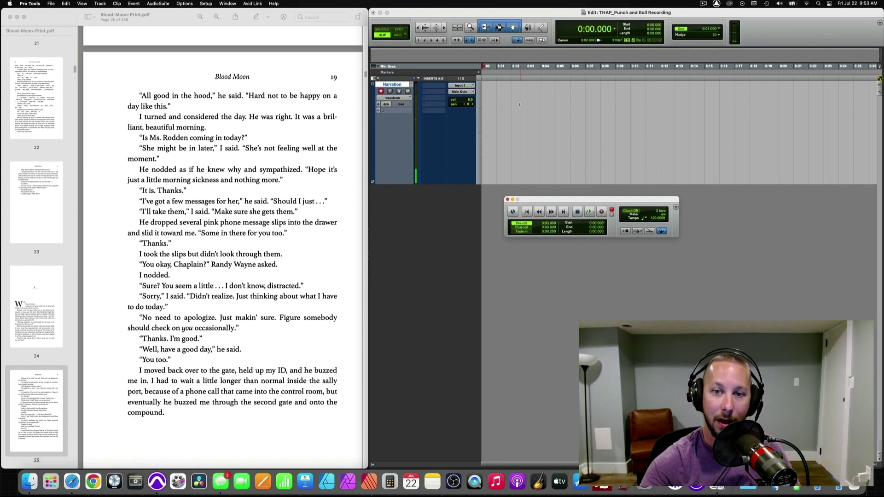
# Step: Show the sub counter beside the main counter
pyautogui.click(601, 100)
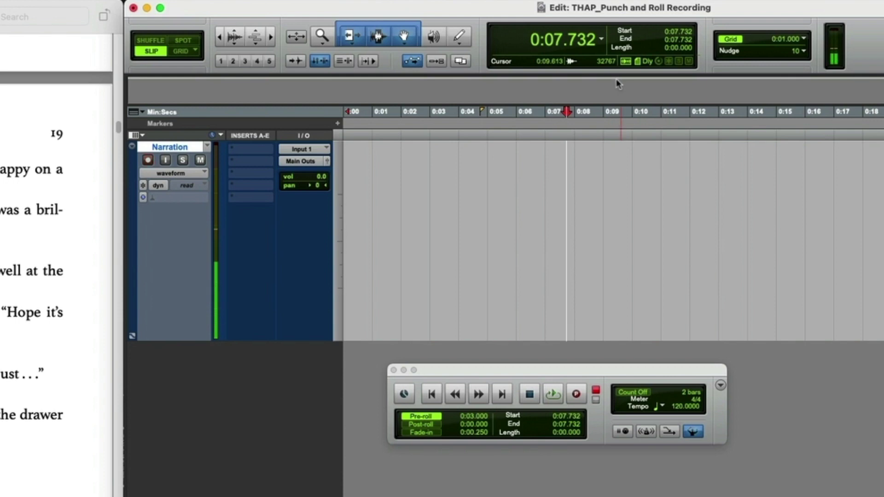
pyautogui.click(602, 39)
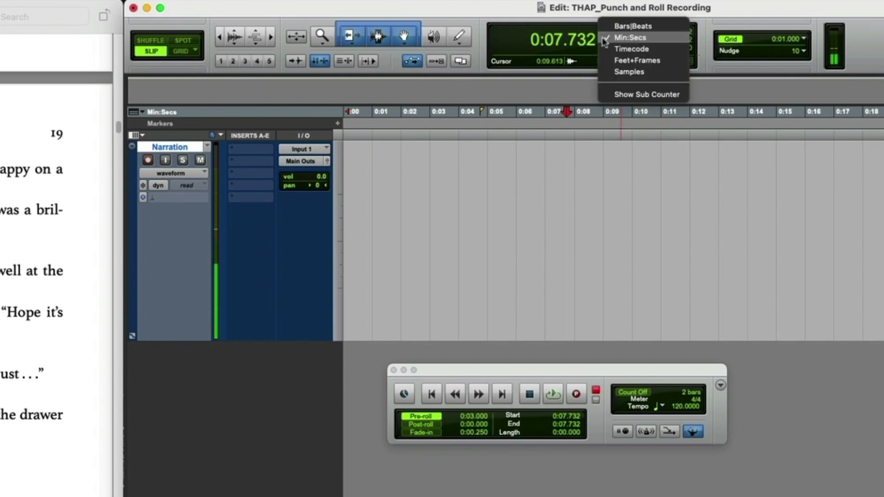
pyautogui.click(616, 94)
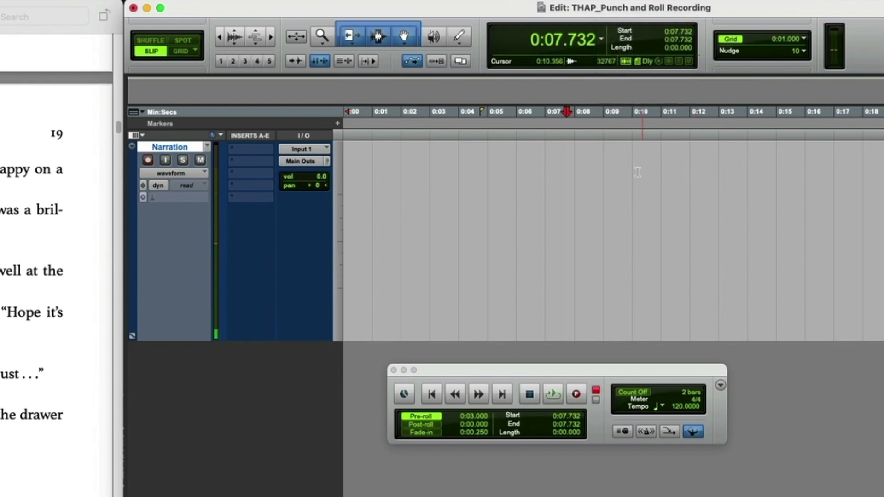
# Step: Place the insertion point at 0:04.760 on the empty Narration track
pyautogui.click(546, 159)
pyautogui.click(566, 159)
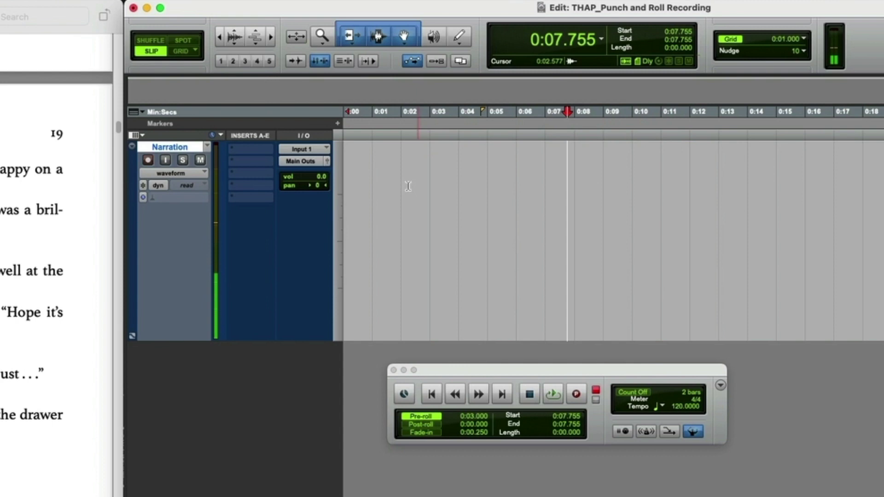
pyautogui.click(488, 172)
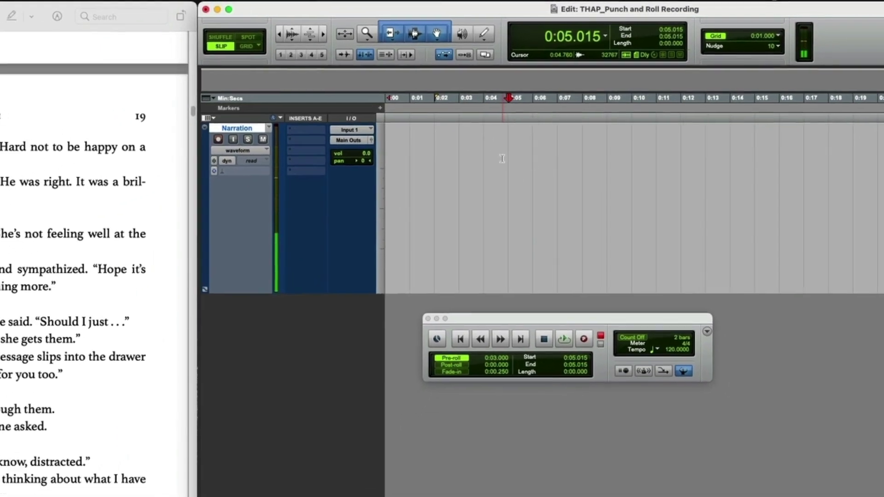
pyautogui.click(502, 159)
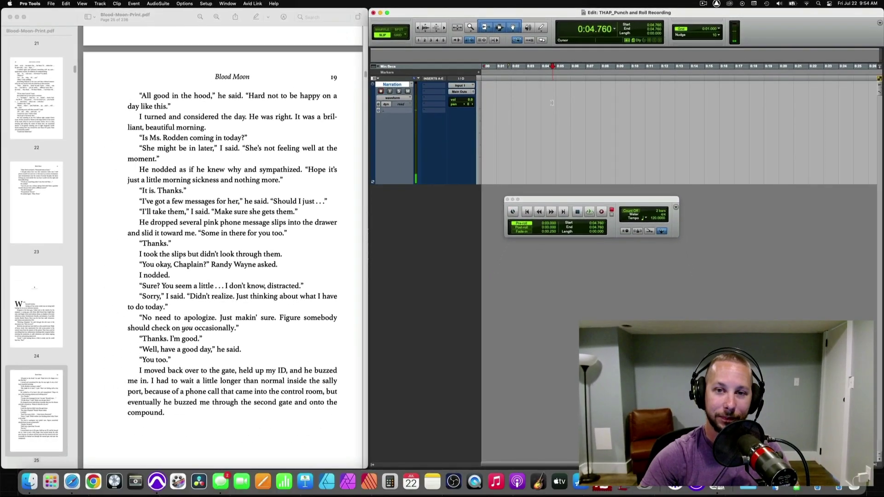
# Step: Record a roughly 24-second first narration take from the session start as Narration_02
pyautogui.press('Return')
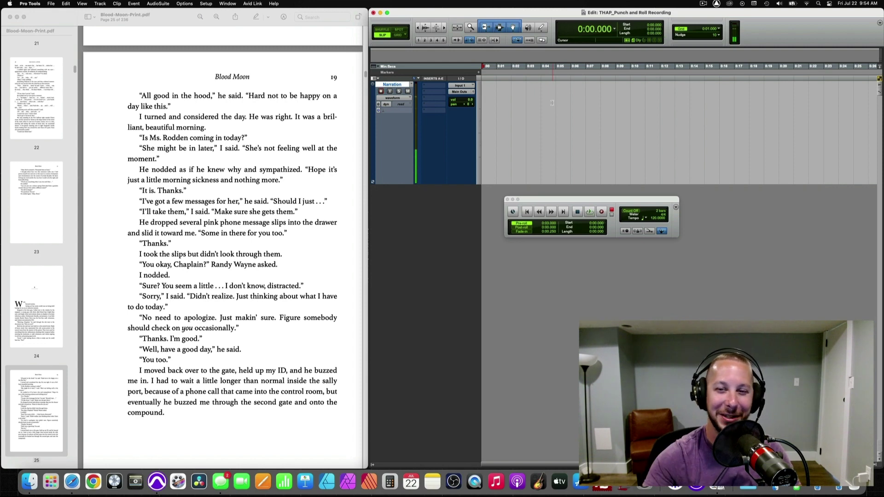
pyautogui.press('super+space')
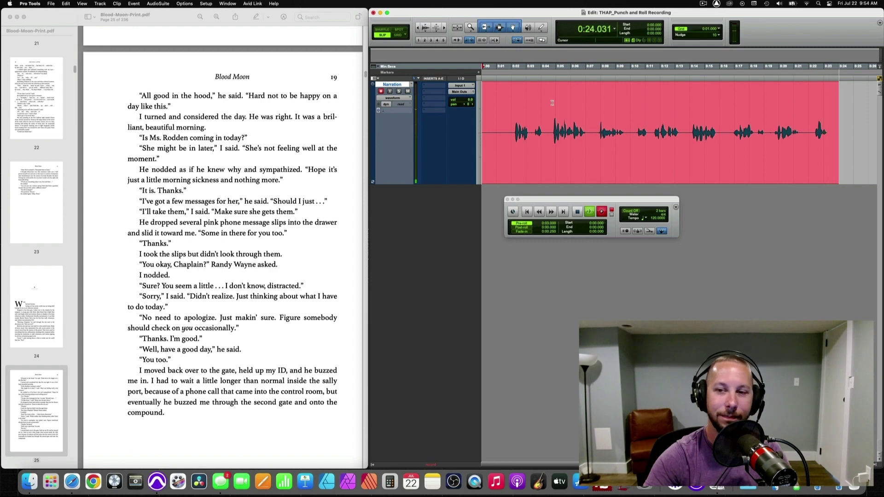
pyautogui.press('space')
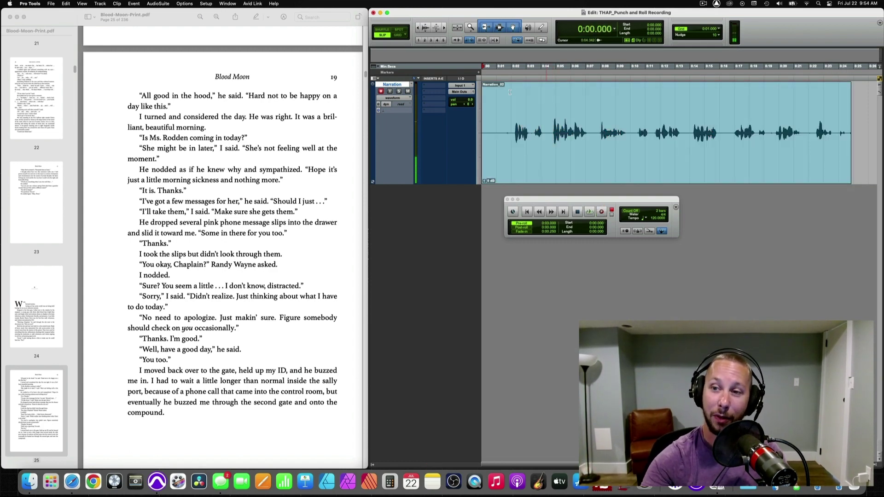
# Step: Set the insertion point at 0:22.291 and punch-record the second narration take with pre-roll
pyautogui.hscroll(5, 507, 122)
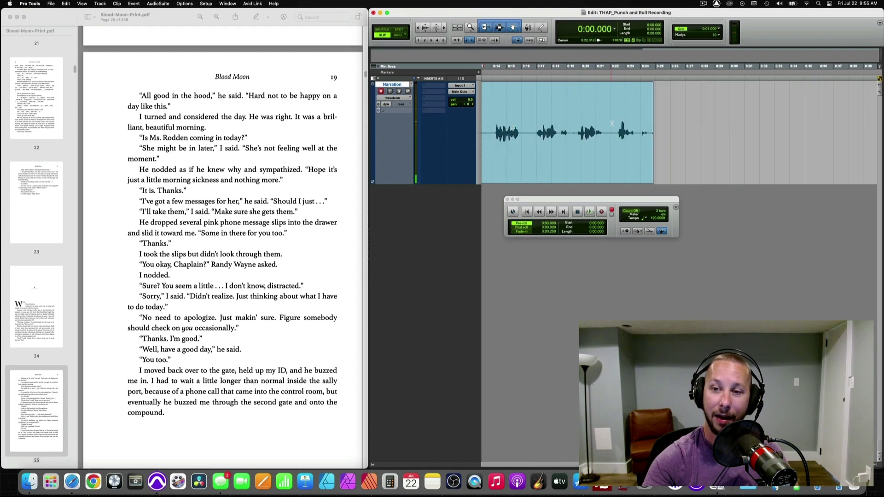
pyautogui.moveTo(612, 123); pyautogui.dragTo(652, 131)
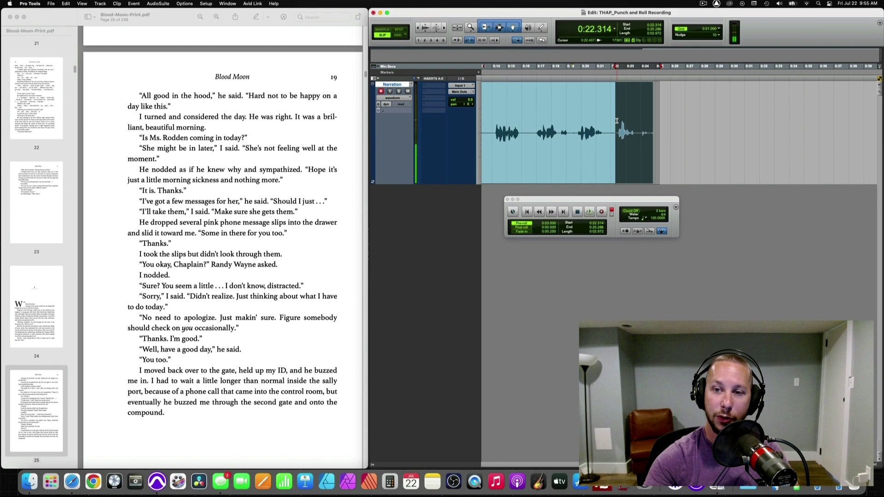
pyautogui.click(616, 120)
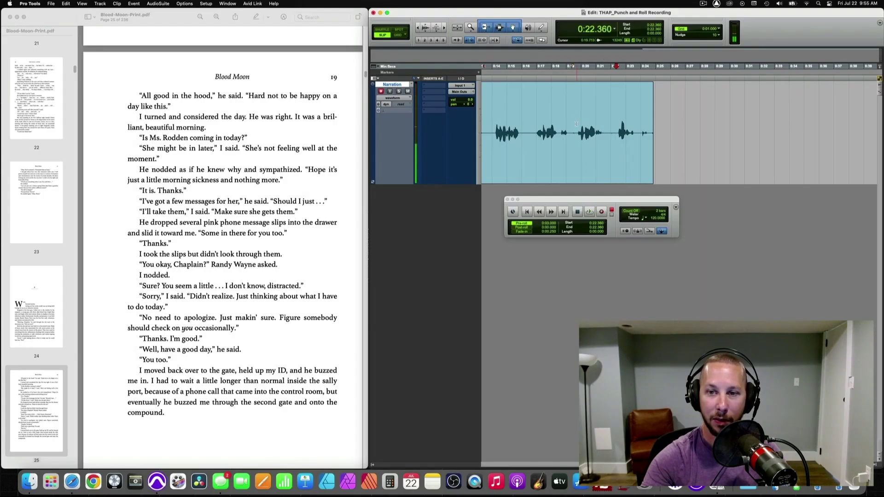
pyautogui.moveTo(576, 124); pyautogui.dragTo(604, 121)
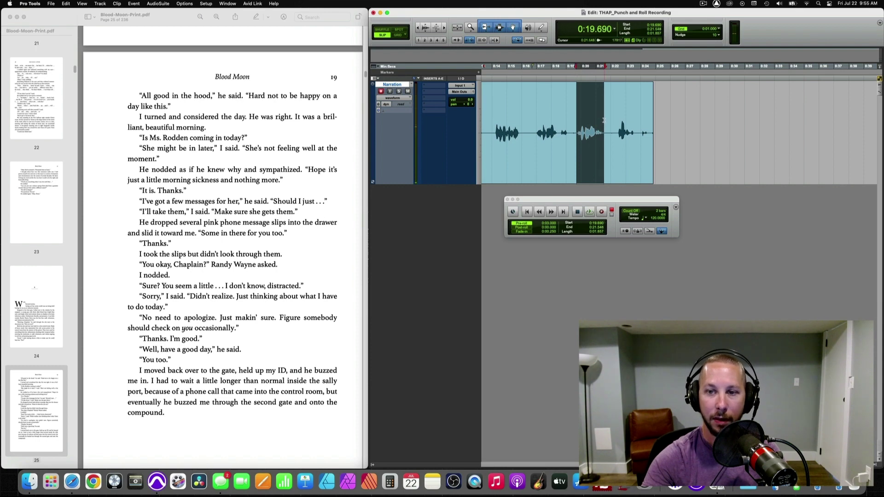
pyautogui.click(615, 115)
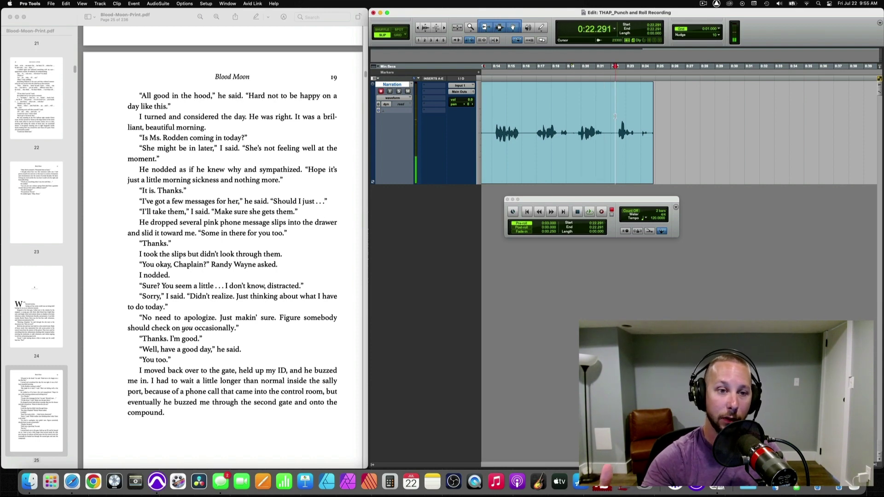
pyautogui.click(615, 116)
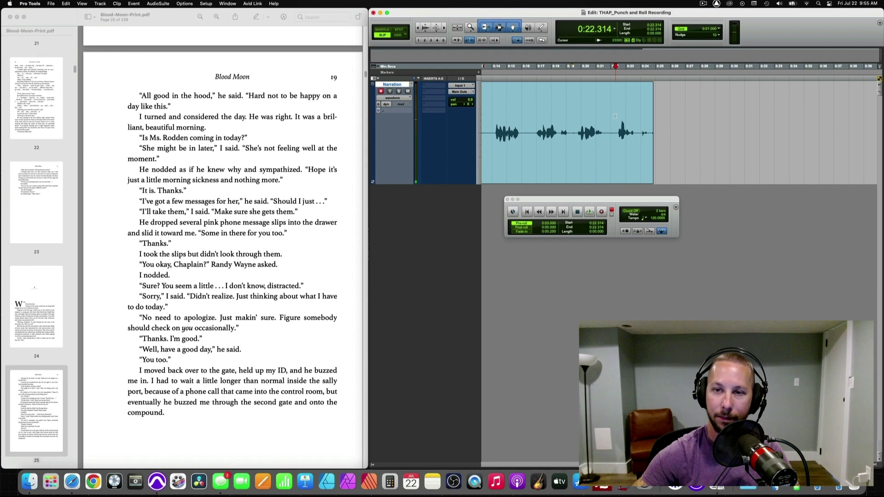
pyautogui.press('space')
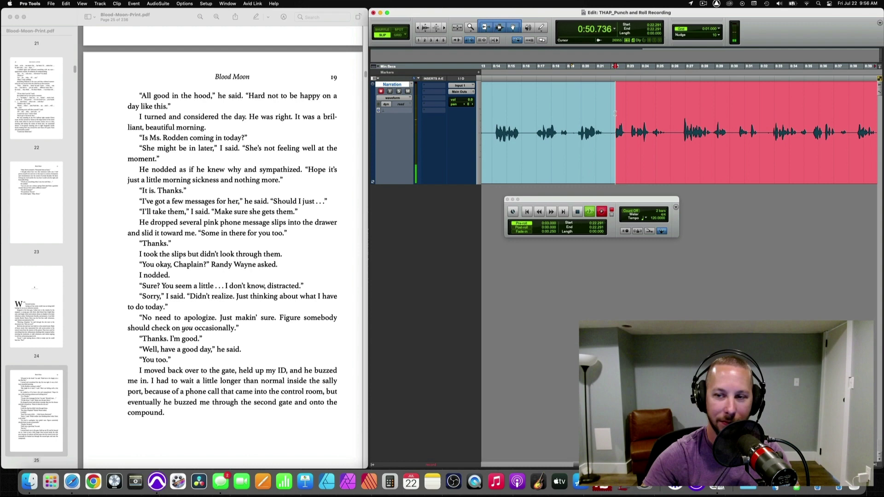
pyautogui.press('space')
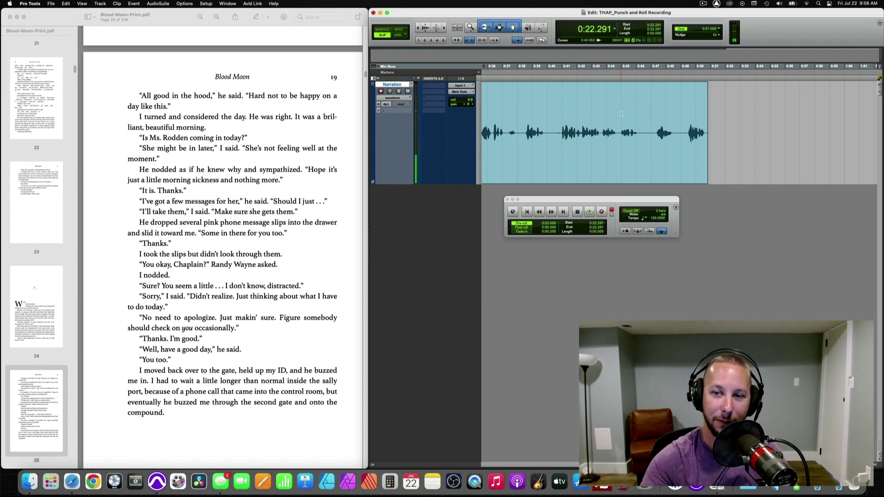
# Step: Review the joined narration, then punch-record a new take from 0:47.182 with pre-roll
pyautogui.press('space')
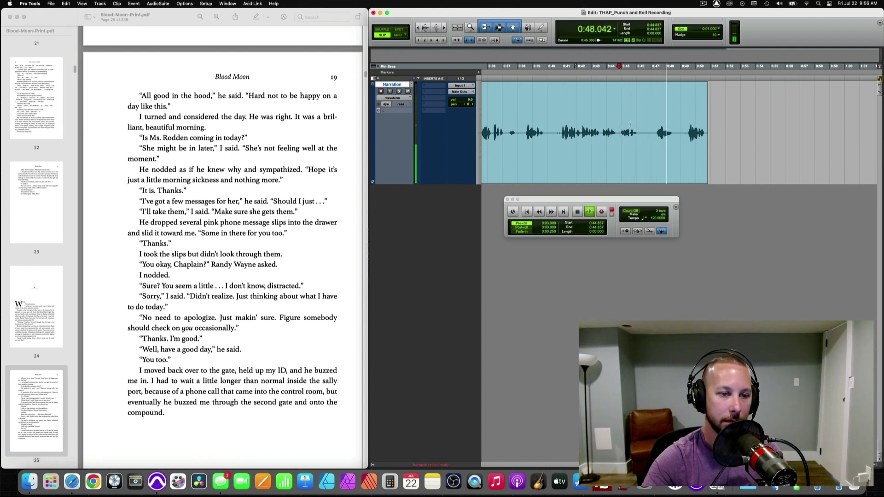
pyautogui.press('space')
pyautogui.moveTo(652, 117); pyautogui.dragTo(678, 118)
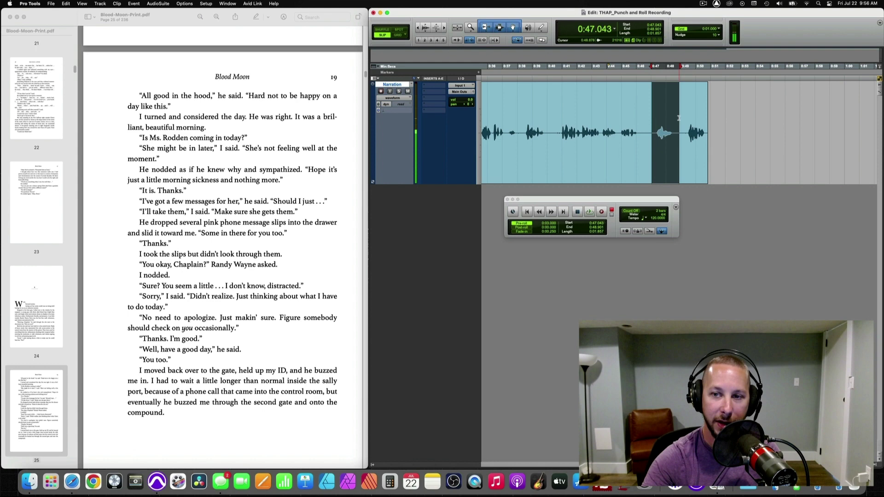
pyautogui.click(679, 118)
pyautogui.click(655, 120)
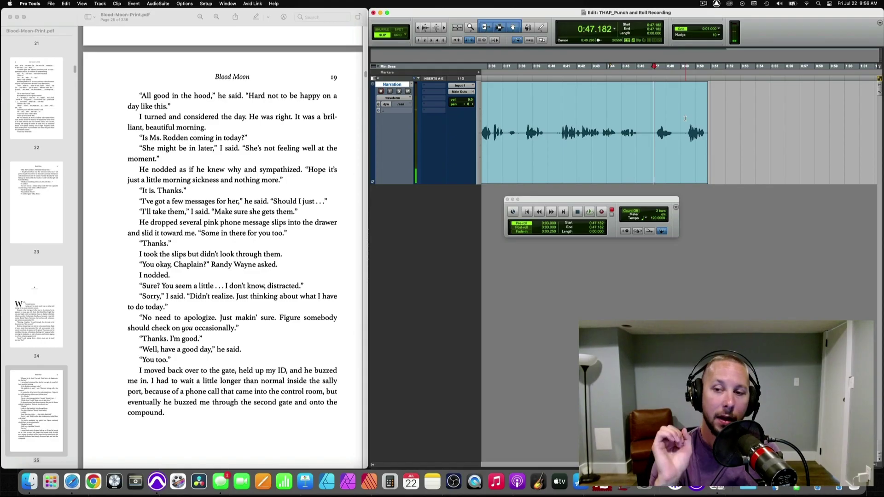
pyautogui.press('space')
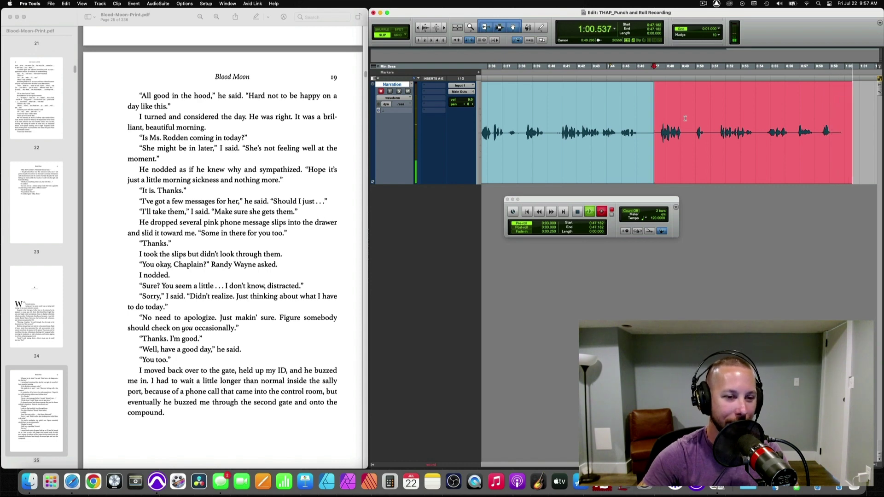
pyautogui.press('space')
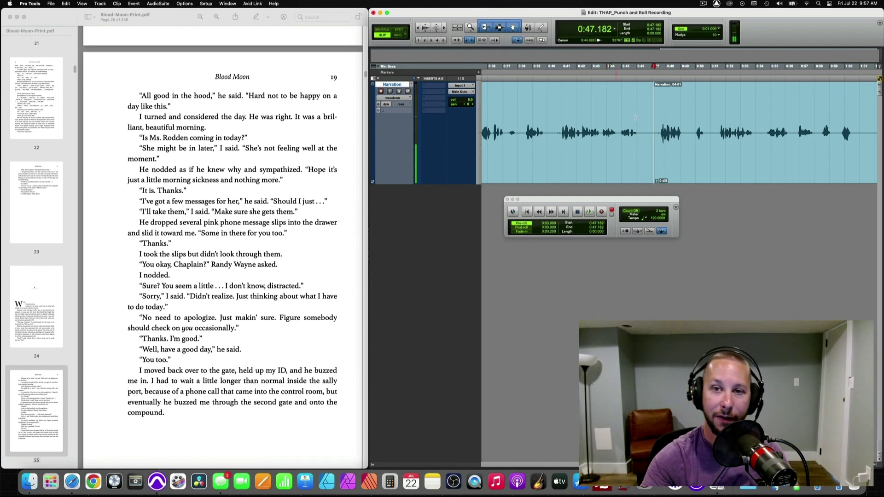
# Step: Zoom in closely on the first join between narration clips around 0:22
pyautogui.click(590, 100)
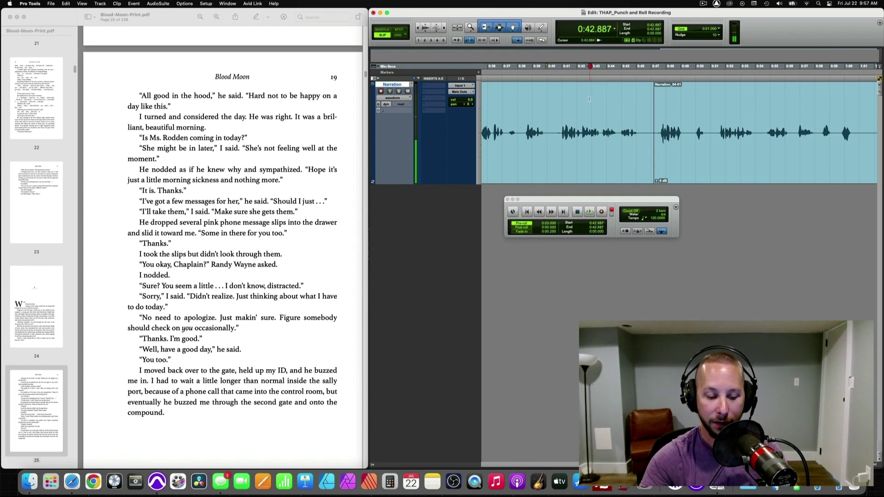
pyautogui.press('r')
pyautogui.press('r')
pyautogui.press('r')
pyautogui.press('t')
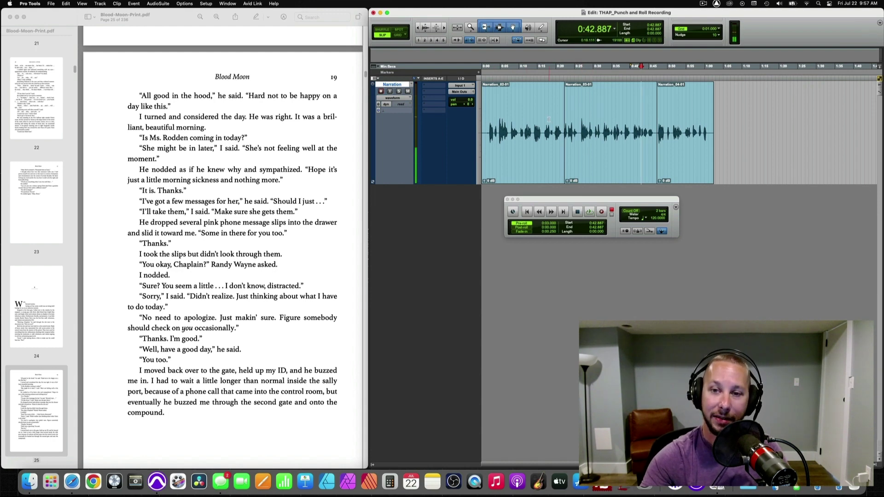
pyautogui.click(570, 123)
pyautogui.press('t')
pyautogui.press('t')
pyautogui.press('t')
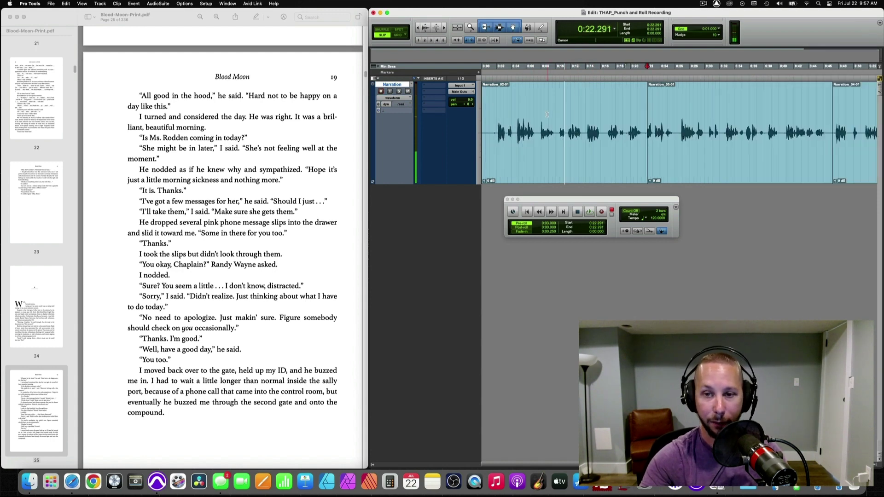
pyautogui.hscroll(5, 583, 120)
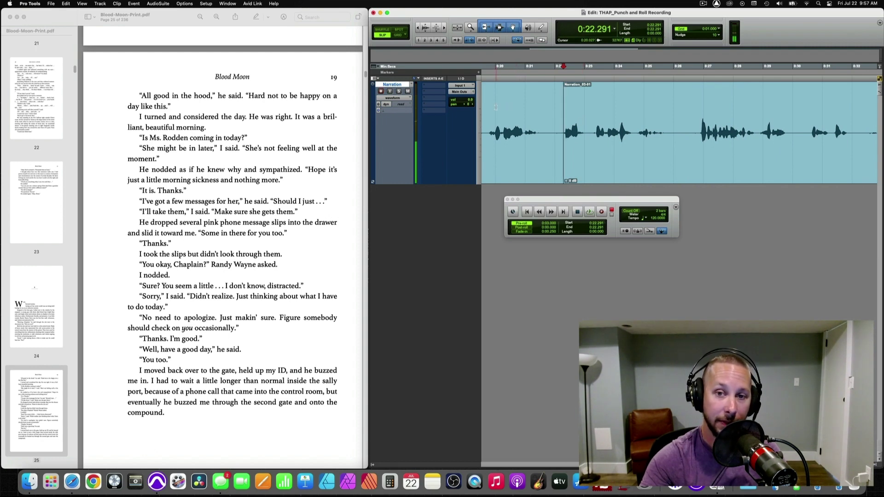
pyautogui.click(491, 109)
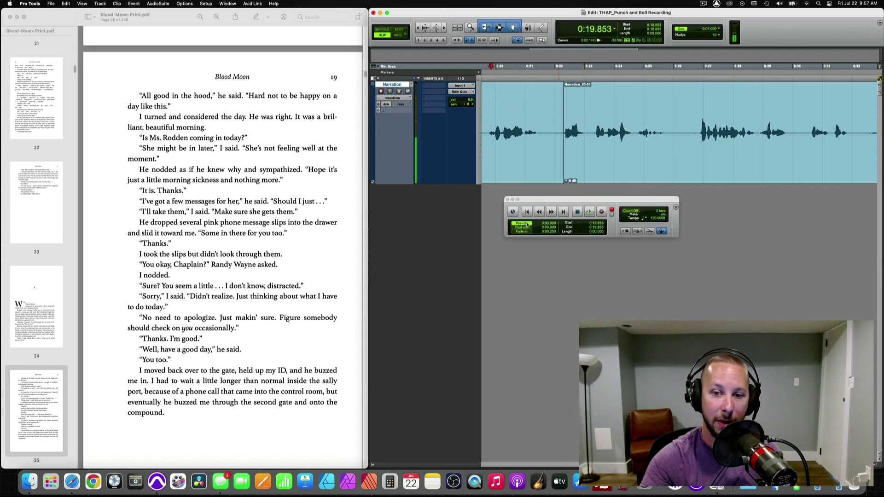
# Step: Turn pre-roll off and set the start point at 0:21.420, just before Narration_03-01
pyautogui.click(527, 225)
pyautogui.hscroll(-2, 604, 175)
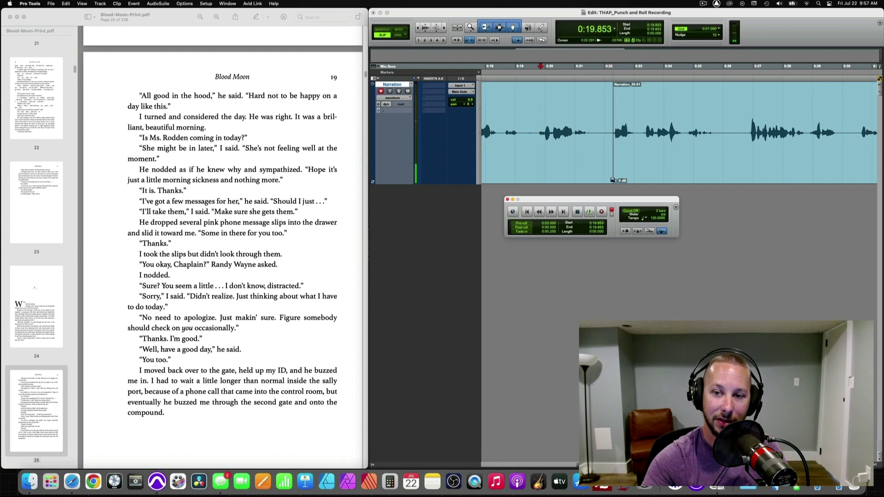
pyautogui.moveTo(615, 180); pyautogui.dragTo(612, 180)
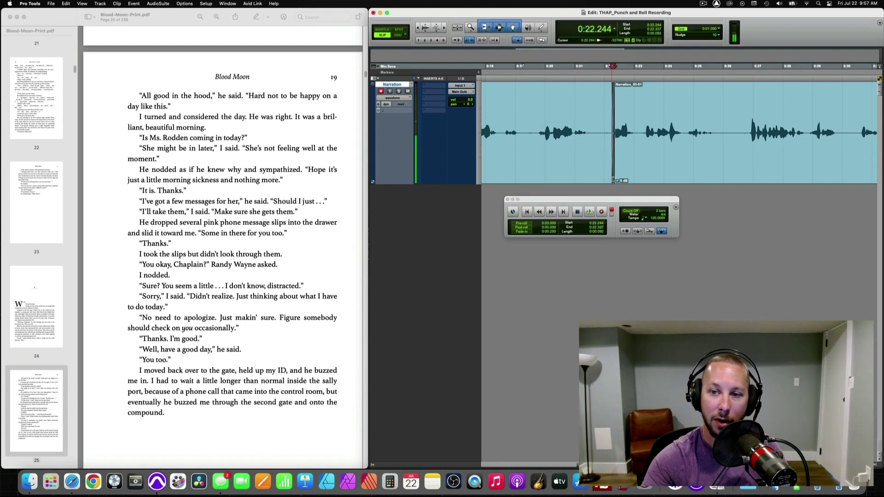
pyautogui.click(612, 180)
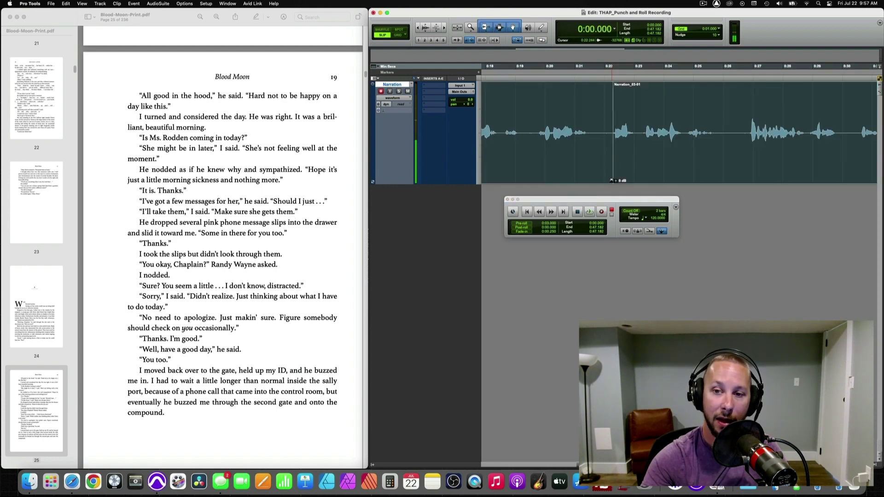
pyautogui.click(587, 112)
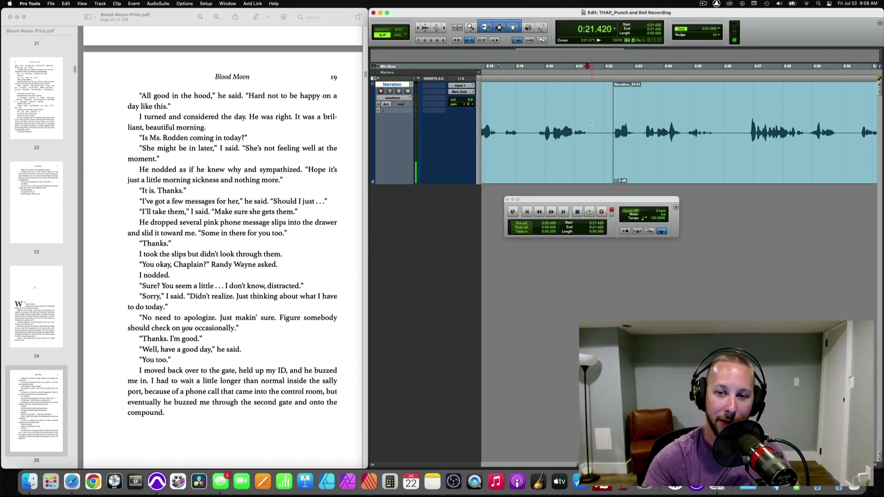
# Step: Audition the first join from 0:19.725 and the punch-in join from 0:43.79
pyautogui.click(585, 114)
pyautogui.click(537, 118)
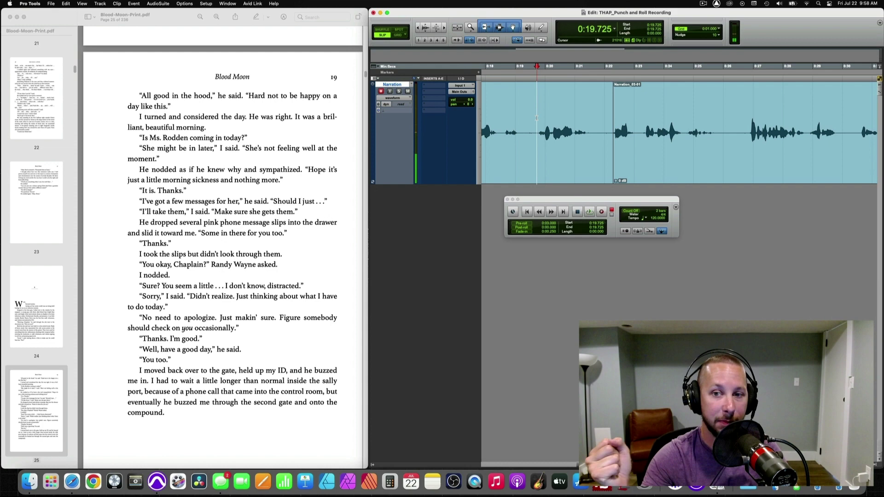
pyautogui.press('space')
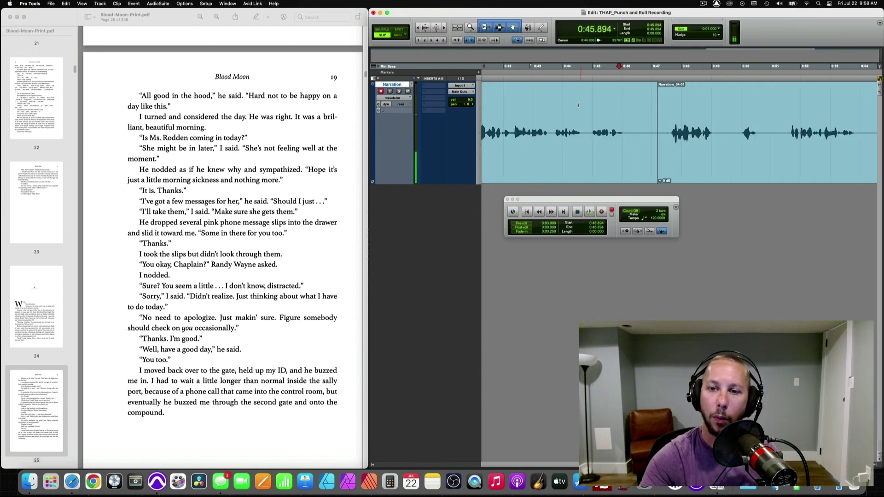
pyautogui.click(556, 109)
pyautogui.press('space')
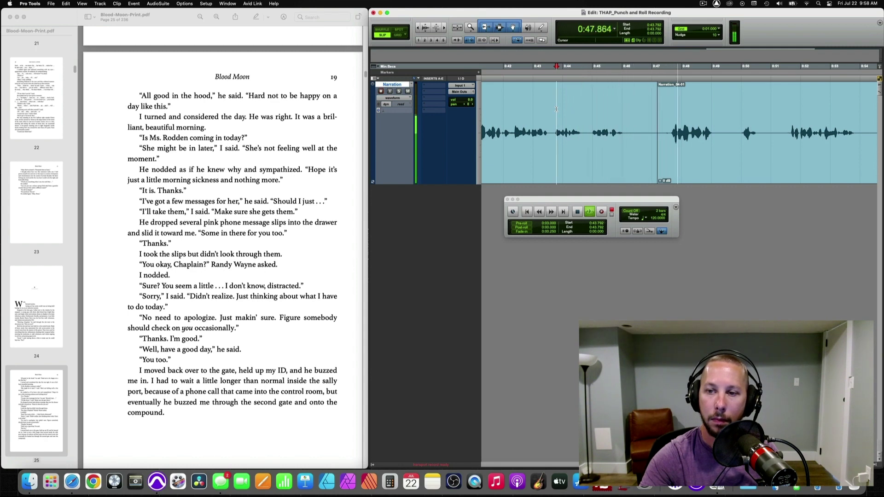
pyautogui.press('space')
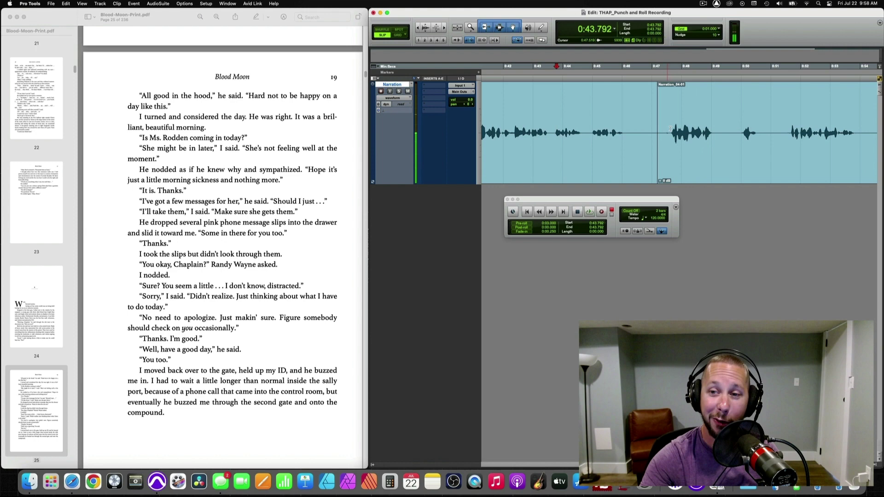
# Step: Inspect the punch-in join from 0:46.776 to 0:47.333 and audition it again from 0:44.919
pyautogui.click(670, 129)
pyautogui.click(666, 129)
pyautogui.moveTo(645, 119); pyautogui.dragTo(663, 118)
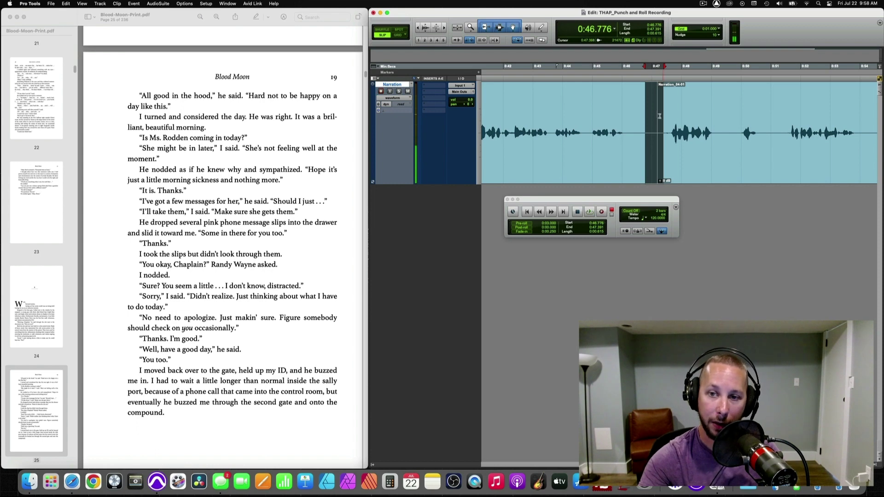
pyautogui.click(591, 117)
pyautogui.press('space')
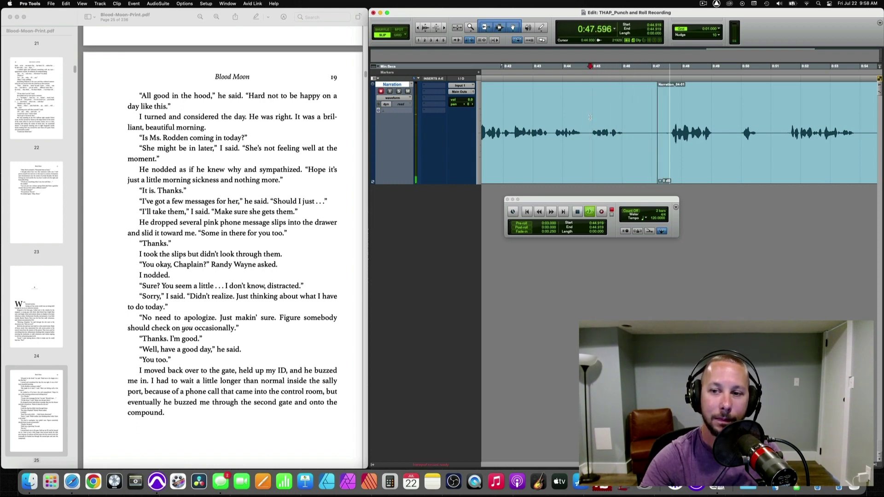
pyautogui.press('space')
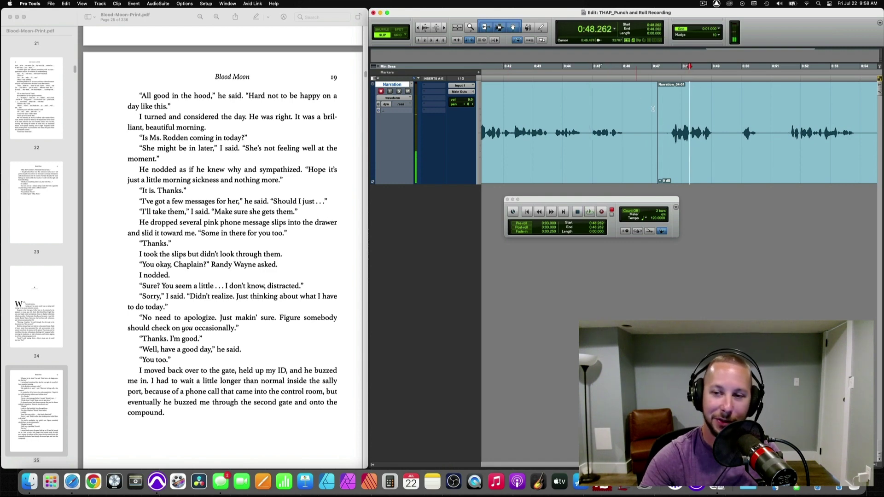
# Step: Trim Narration_04-01's start to 0:47.566 and audition the join from 0:44.965
pyautogui.moveTo(658, 126); pyautogui.dragTo(670, 122)
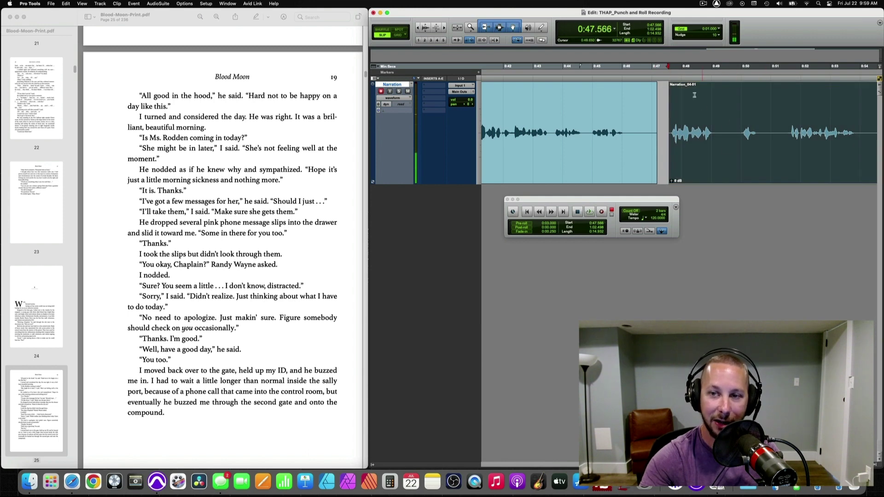
pyautogui.click(629, 97)
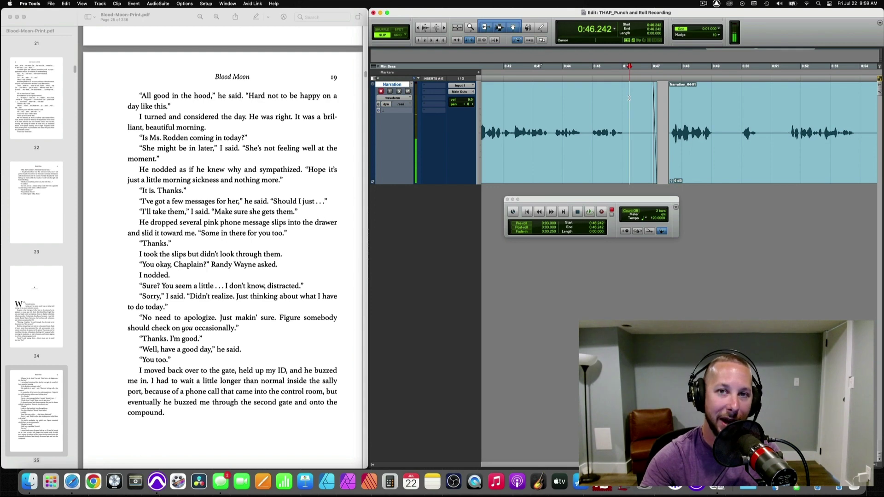
pyautogui.click(593, 106)
pyautogui.press('space')
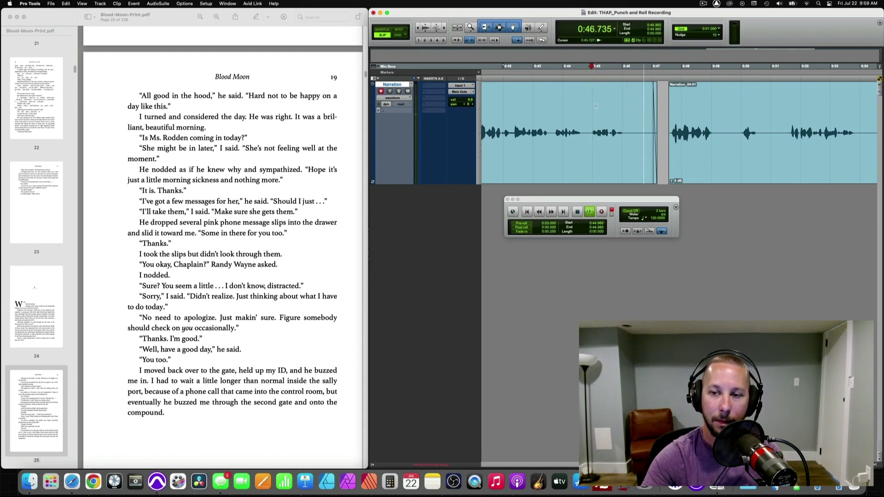
pyautogui.press('space')
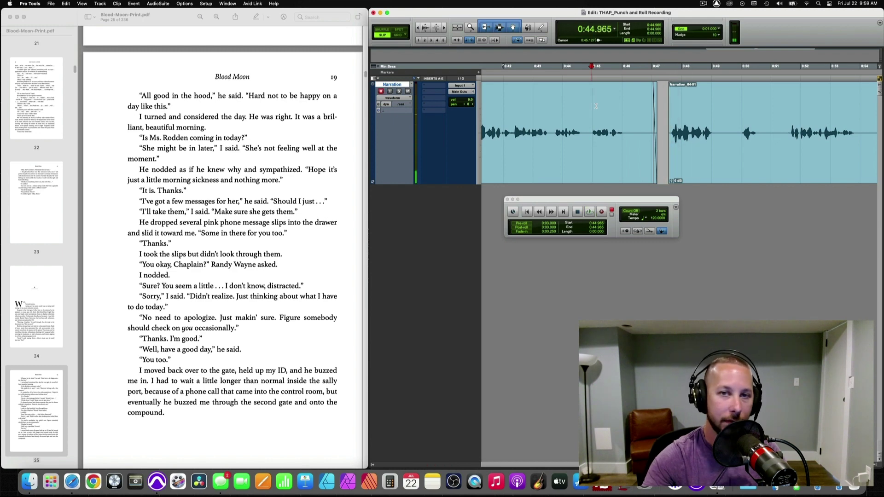
# Step: Zoom out to the whole narration and set the playback start at 0:37.987
pyautogui.press('r')
pyautogui.press('r')
pyautogui.press('r')
pyautogui.click(623, 106)
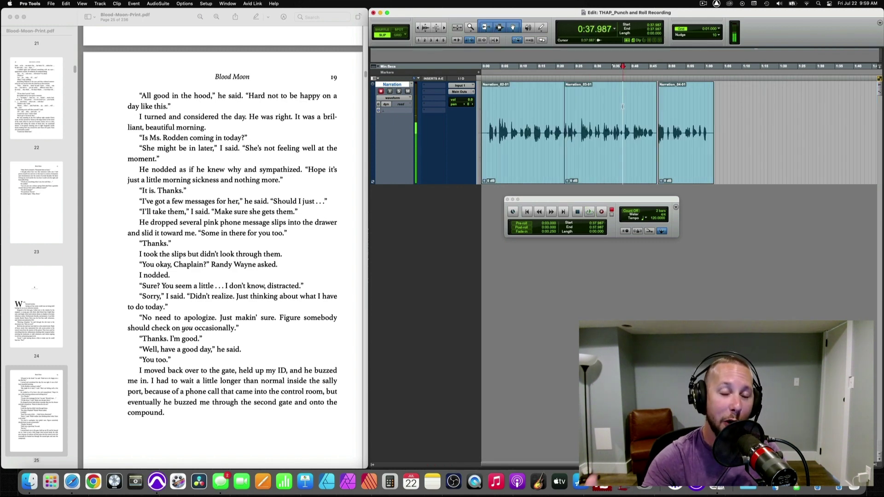